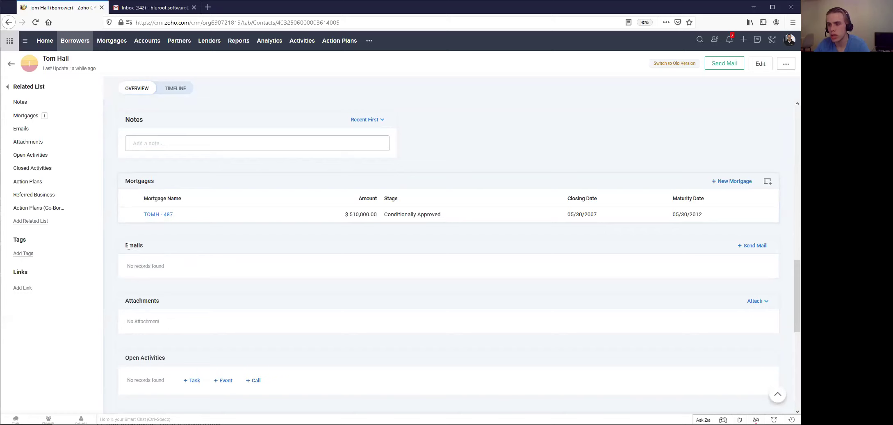
left_click_drag(126, 245, 146, 247)
left_click(146, 247)
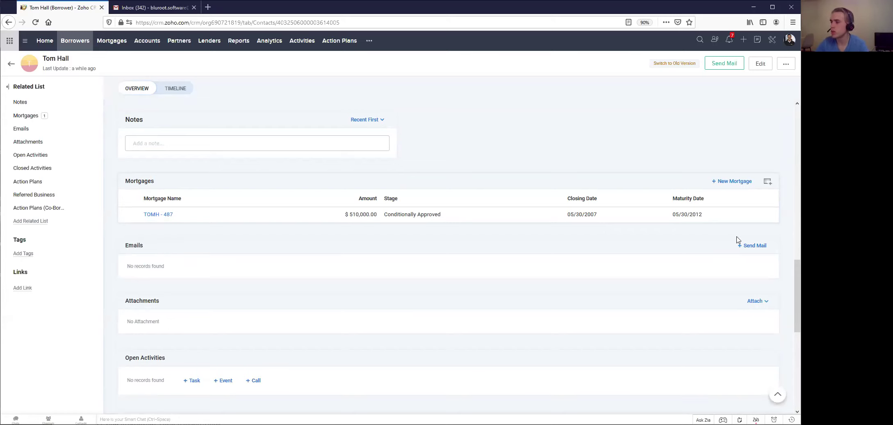
left_click(753, 245)
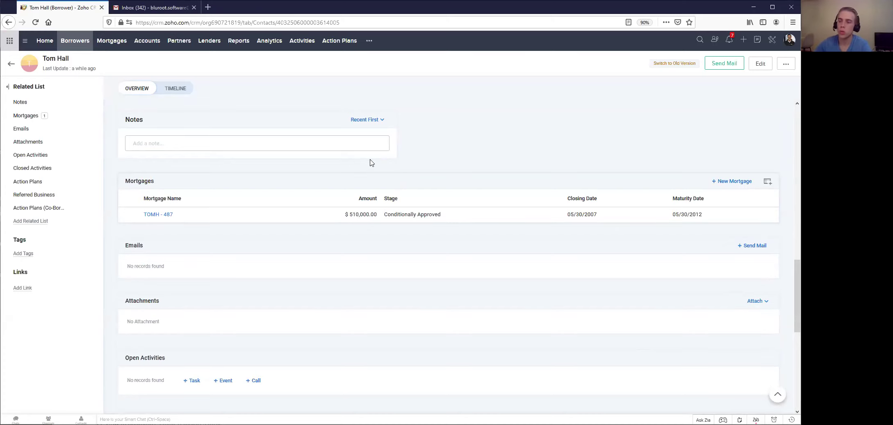
- Copy the borrower's email address from the Communication Links section of the record
scroll(393, 131, "up", 10)
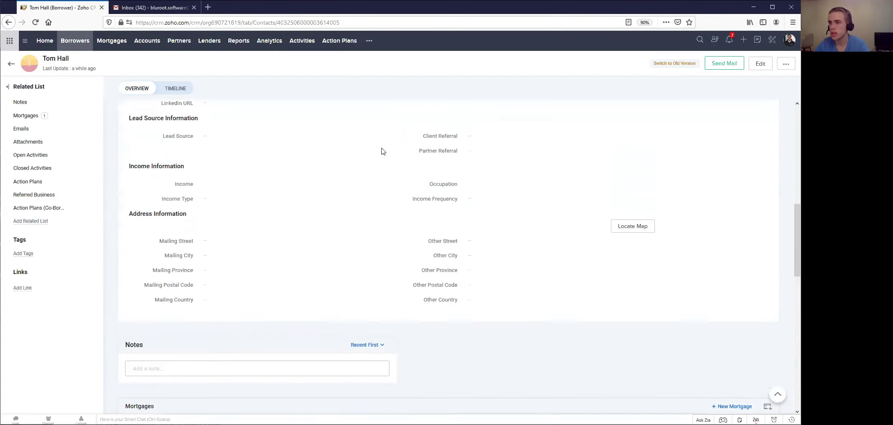
scroll(381, 151, "up", 2)
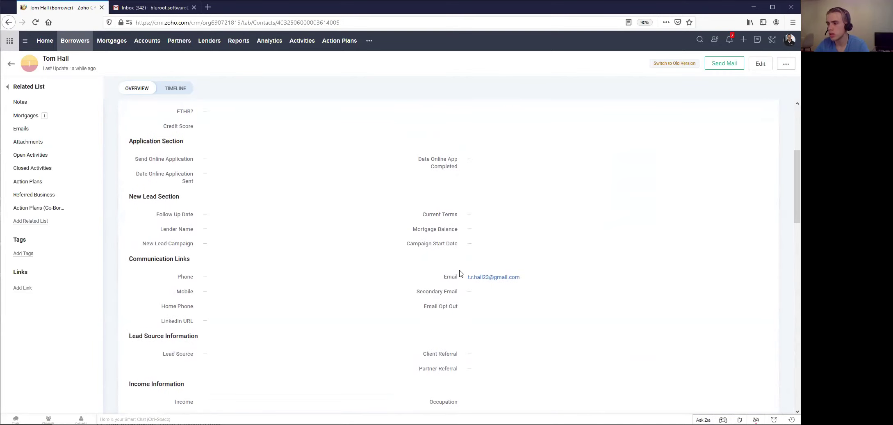
left_click_drag(526, 280, 466, 281)
key("ctrl+c")
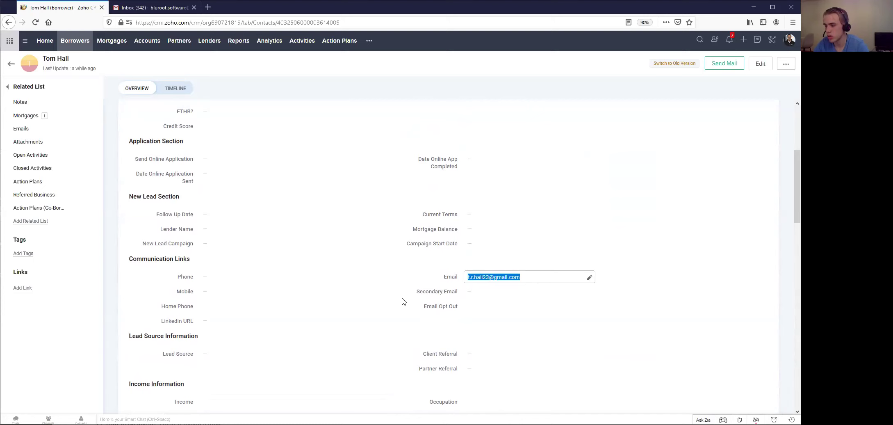
- Switch to Gmail and send the borrower a new message with the subject "Hello" and a short "Just checking in." note
left_click(154, 8)
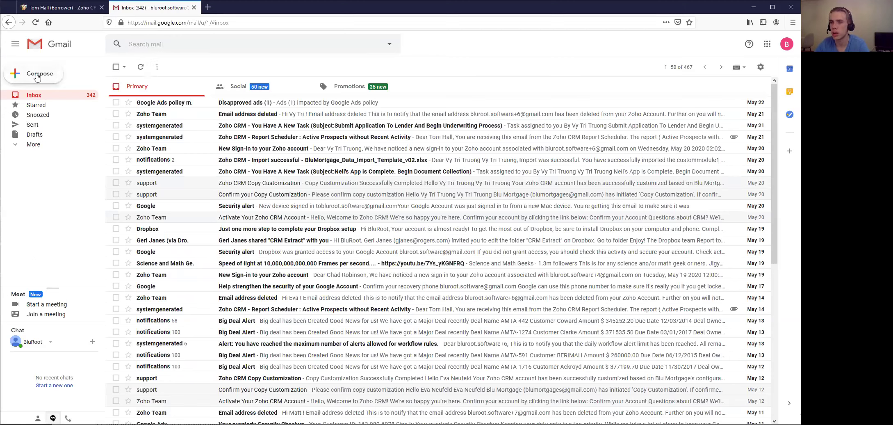
left_click(37, 75)
key("ctrl+v")
key("Tab")
type("Hello")
key("Tab")
type("Hi Tom,  ")
type("Just checki")
type("ng in")
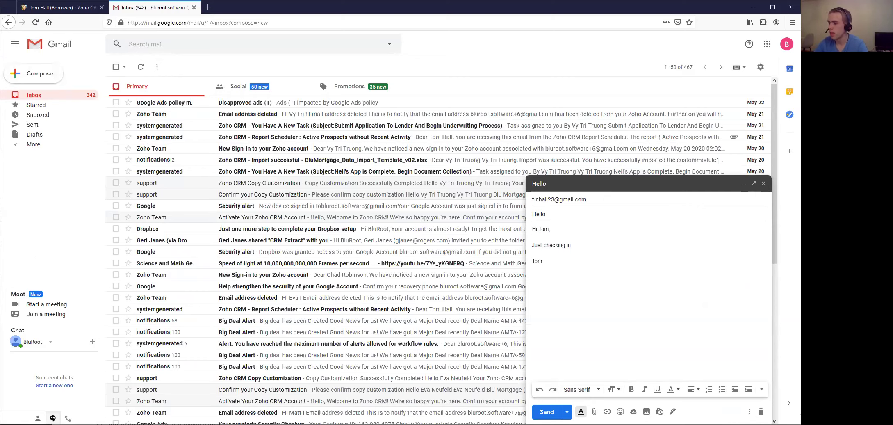
left_click(546, 412)
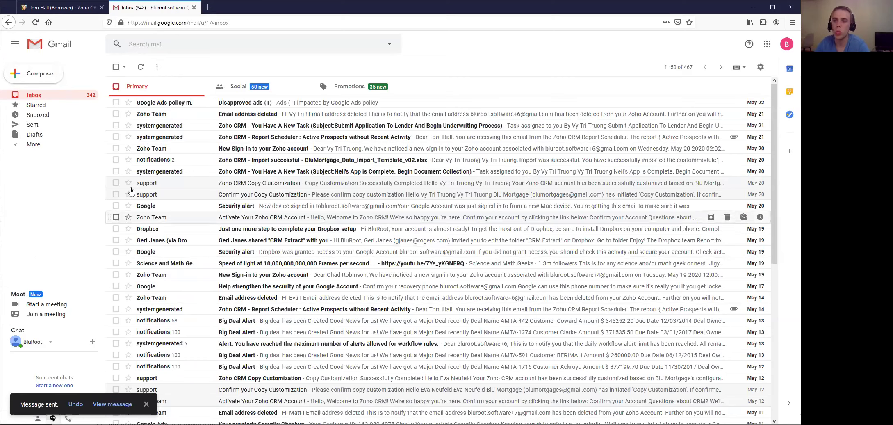
- Return to Zoho CRM, duplicate the borrower record's browser tab and open the Email channel settings from Setup in the copy
left_click(78, 12)
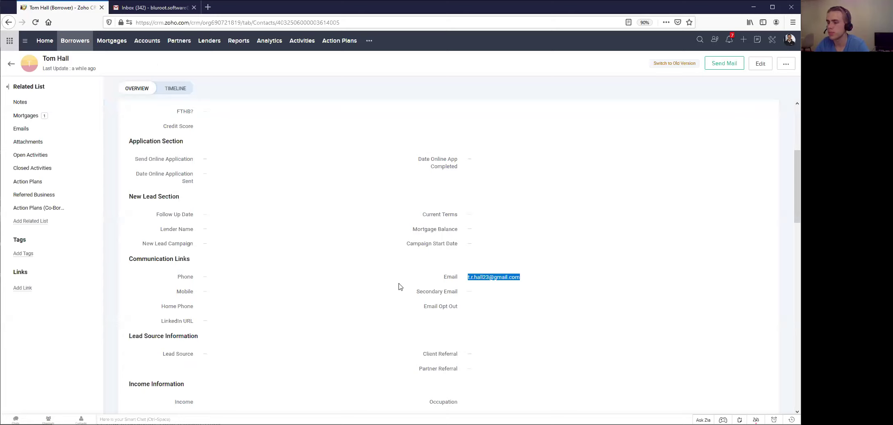
left_click(135, 221)
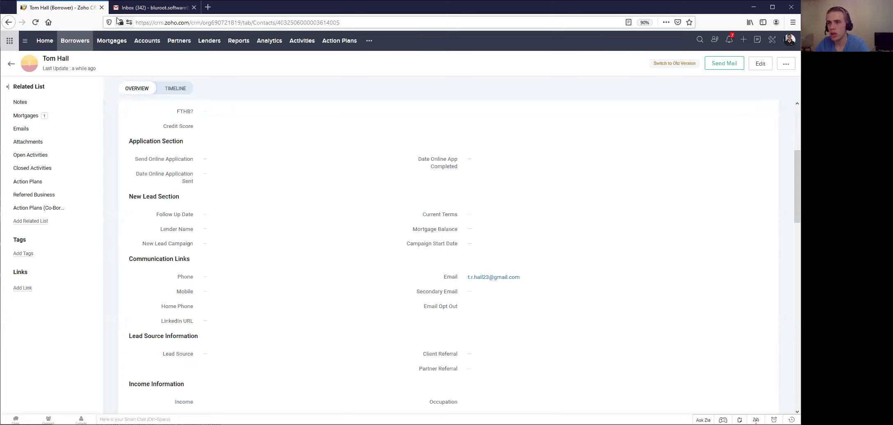
right_click(82, 11)
left_click(104, 41)
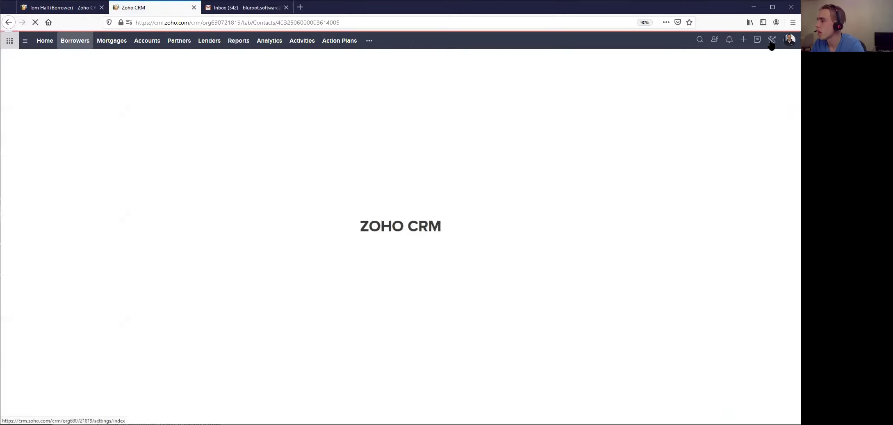
left_click(773, 42)
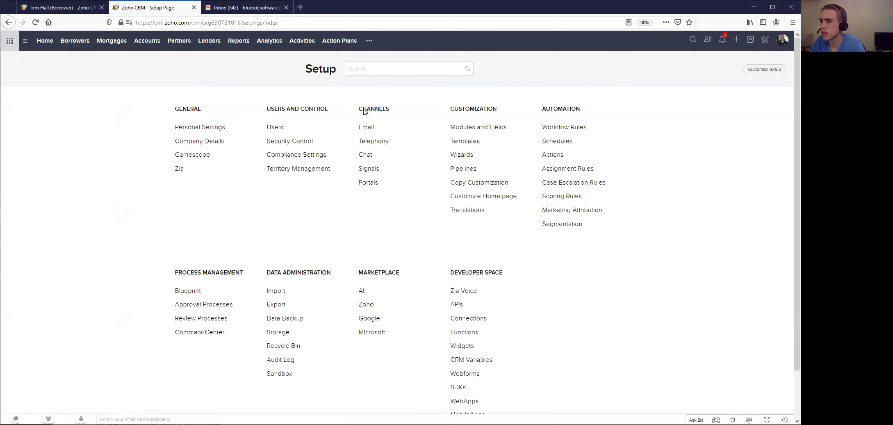
left_click(365, 126)
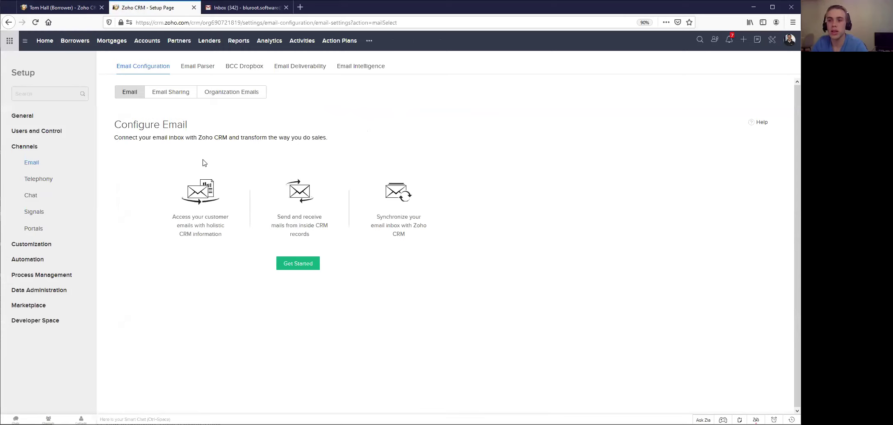
- Start the email configuration with Gmail as the service, choose the BluRoot User Google account and allow Zoho access
left_click(299, 268)
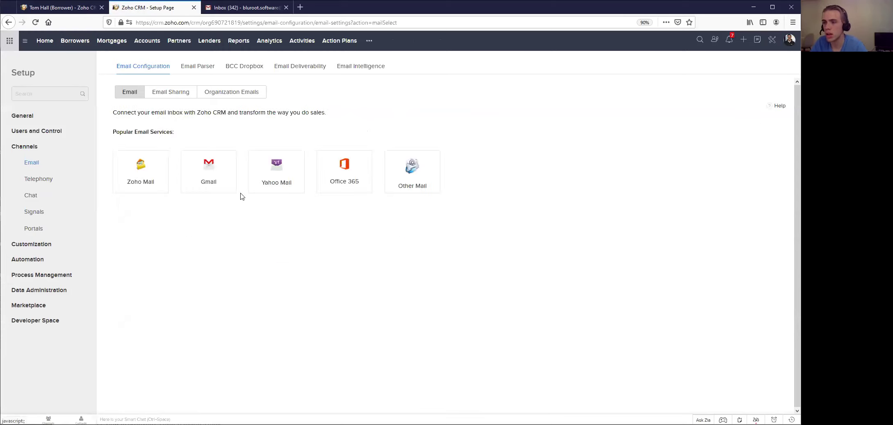
left_click(216, 177)
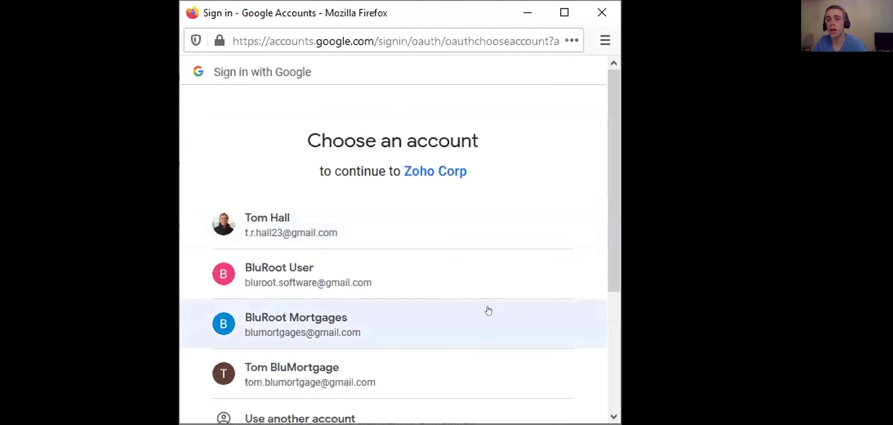
left_click(365, 279)
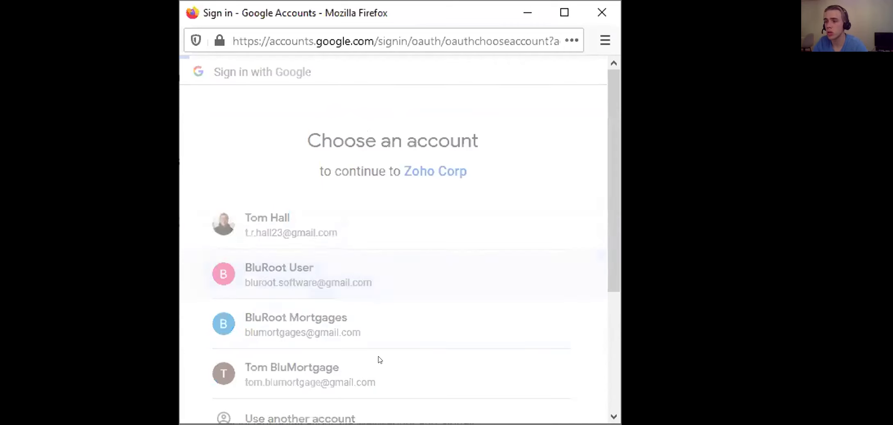
scroll(549, 387, "down", 5)
scroll(549, 388, "up", 2)
scroll(549, 387, "down", 2)
left_click(534, 317)
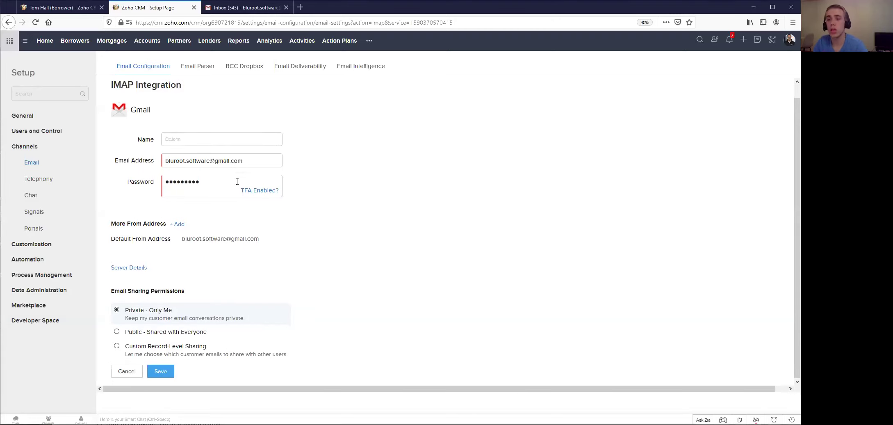
- Enter "BluRoot Software" as the name for the Gmail IMAP integration
left_click(197, 149)
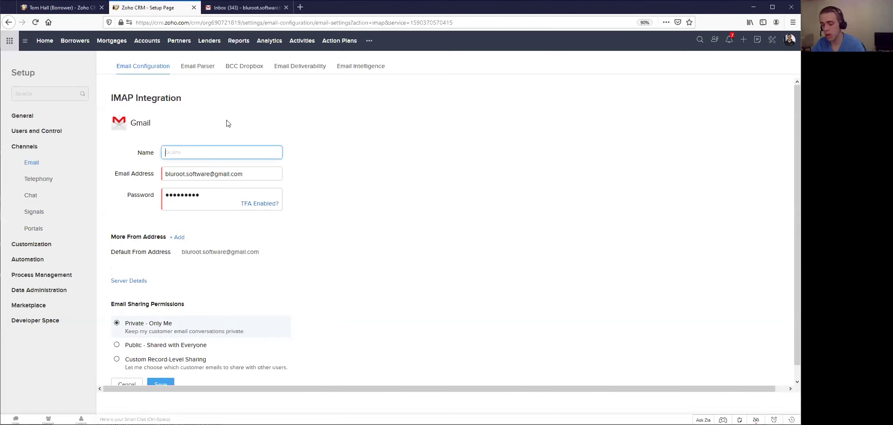
type("Bl")
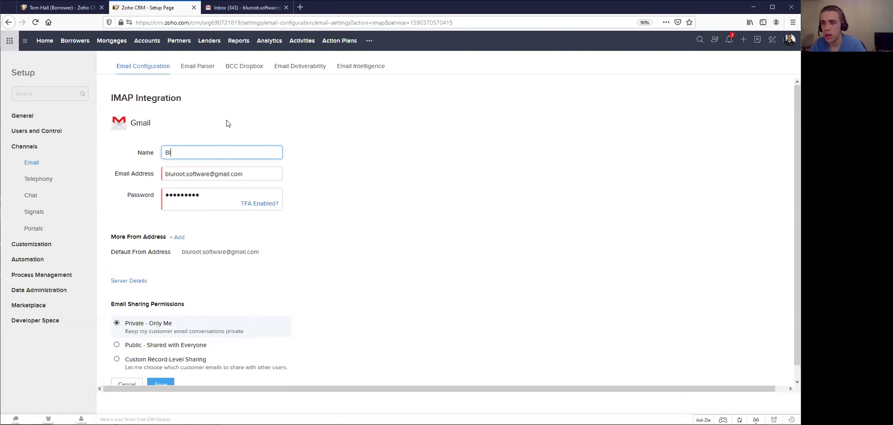
type("uRoot Software")
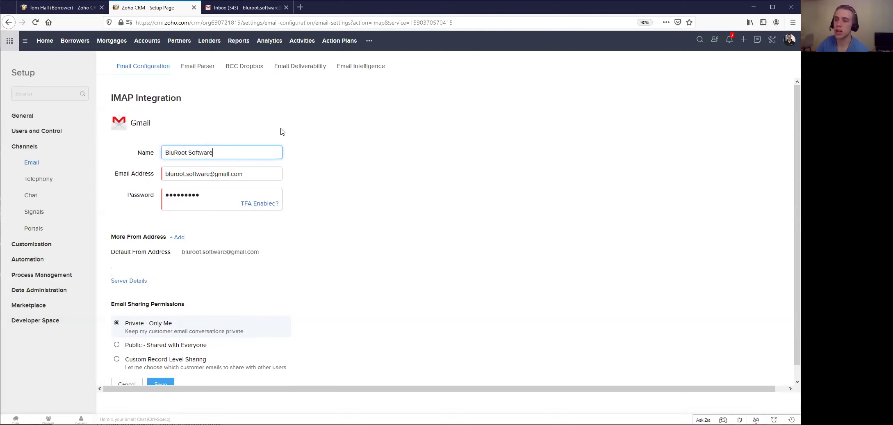
left_click(372, 221)
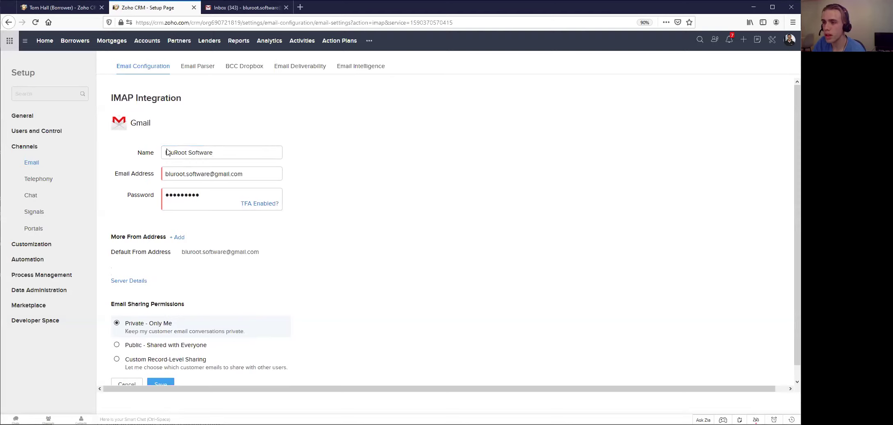
- Set the email sharing permission to "Public - Shared with Everyone", dismiss the notice and save the integration
scroll(168, 294, "down", 1)
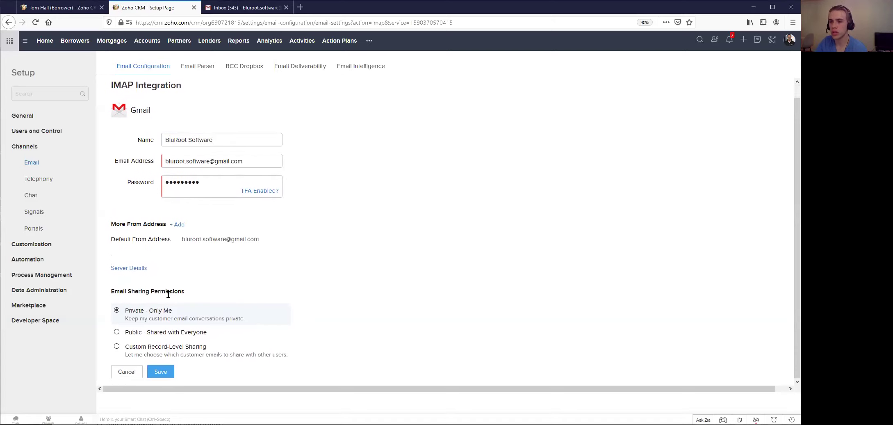
left_click(118, 332)
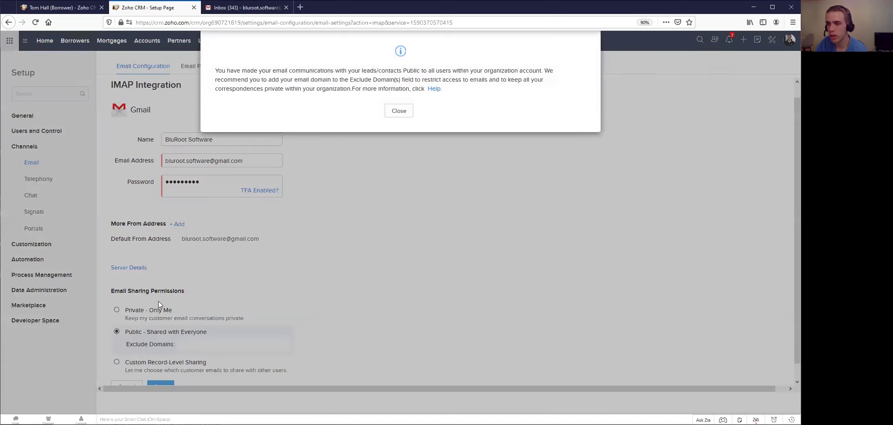
left_click(399, 111)
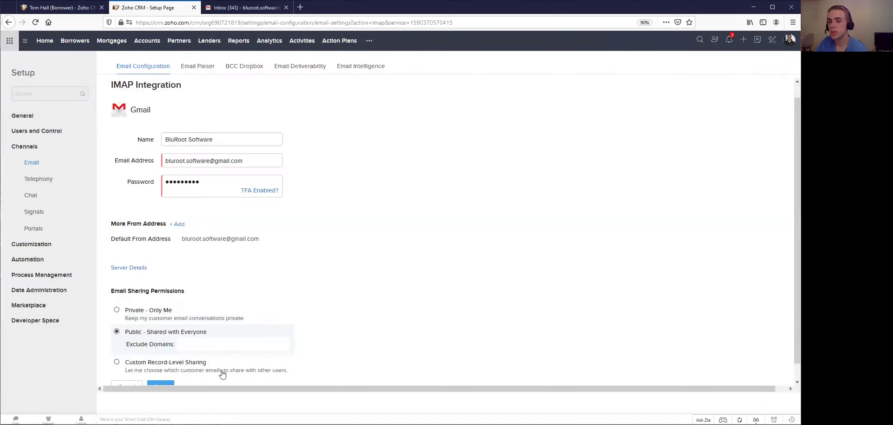
left_click(168, 374)
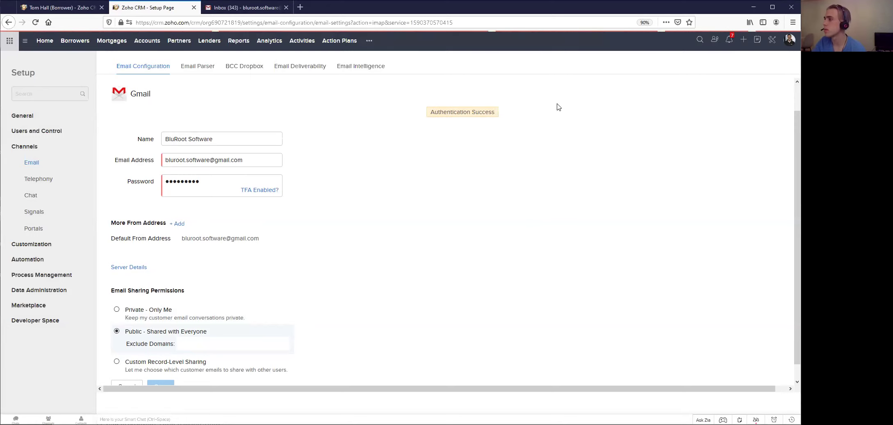
- Go back to the borrower's record and open the "Hello" message in its Emails list
key("ctrl+shift+Tab")
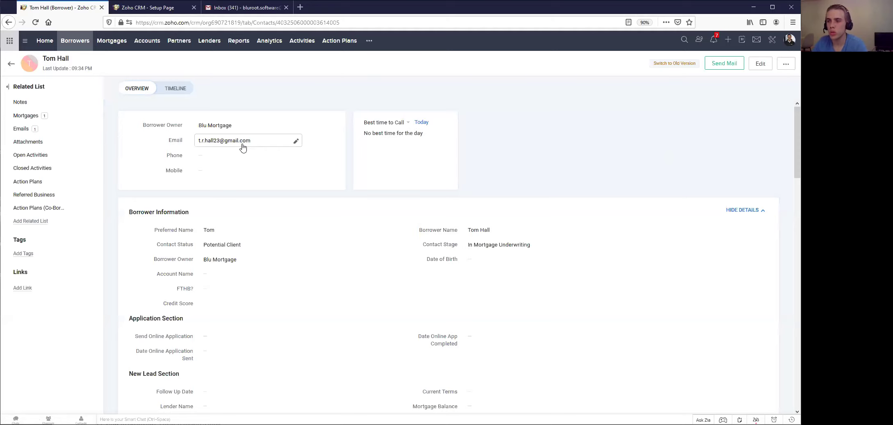
scroll(340, 150, "down", 5)
scroll(339, 150, "down", 8)
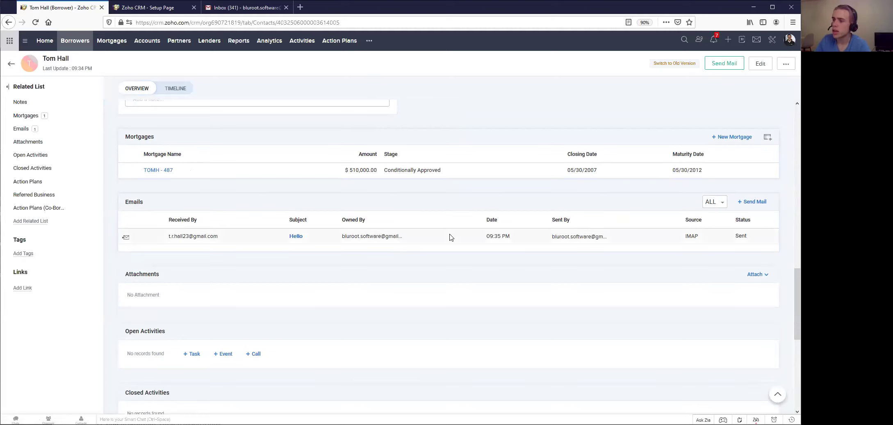
left_click(296, 238)
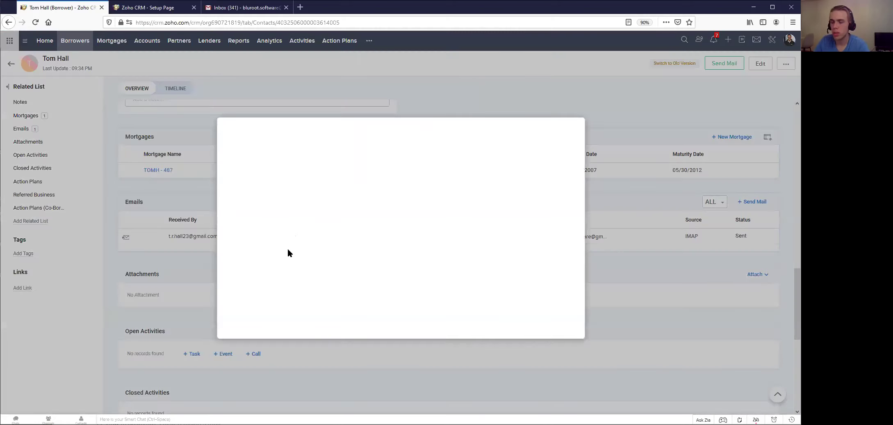